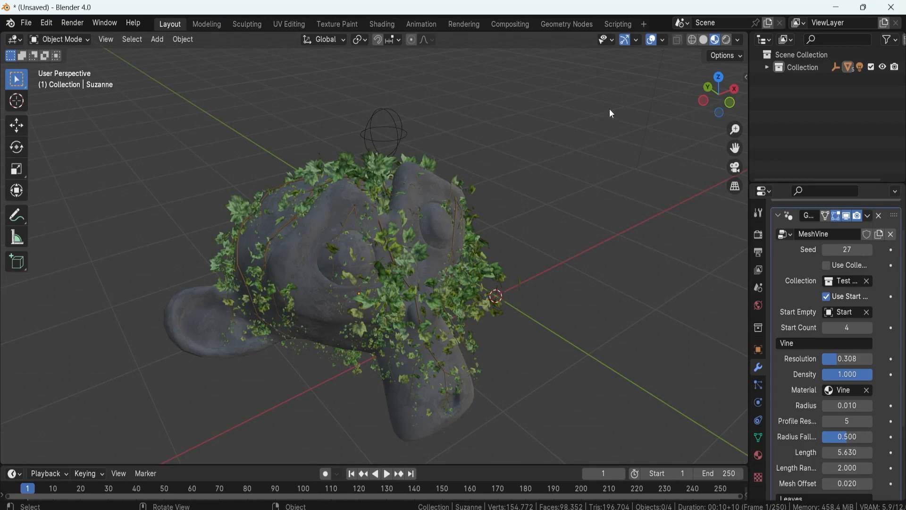
middle_drag(474, 142, 507, 154)
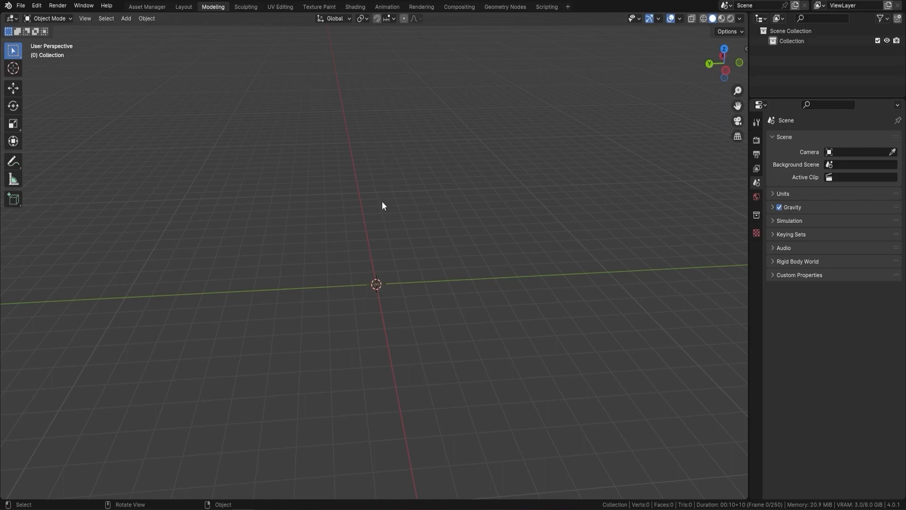
Step: Turn on the Z axis line in the viewport overlays
key(F9)
click(680, 19)
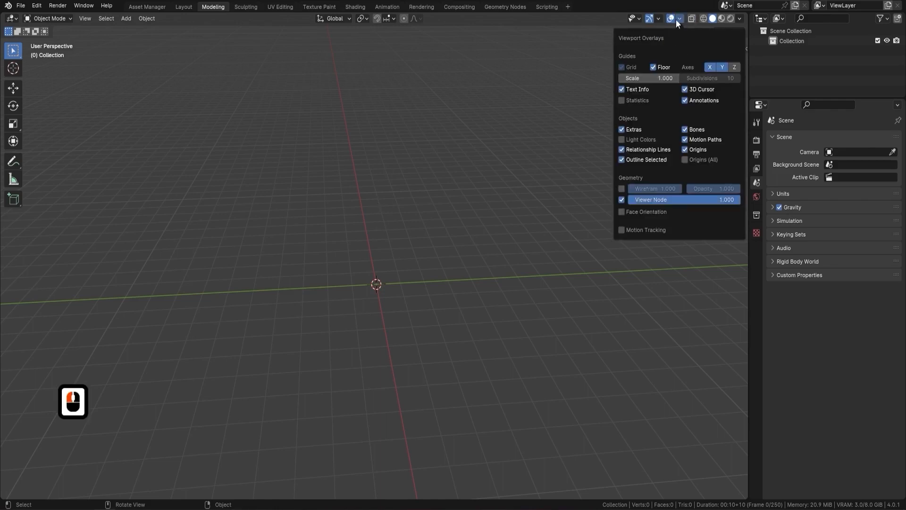
click(679, 19)
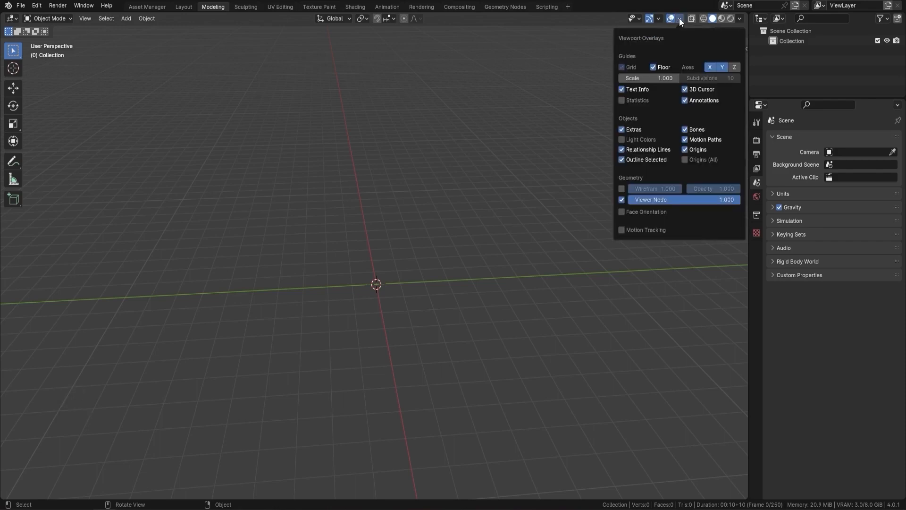
click(735, 67)
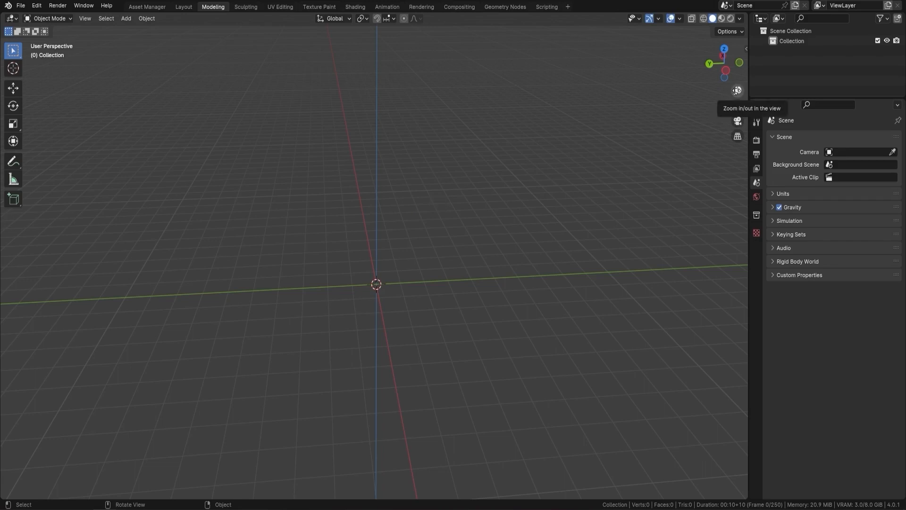
Step: Add a cube mesh at the world origin
drag(738, 91, 738, 115)
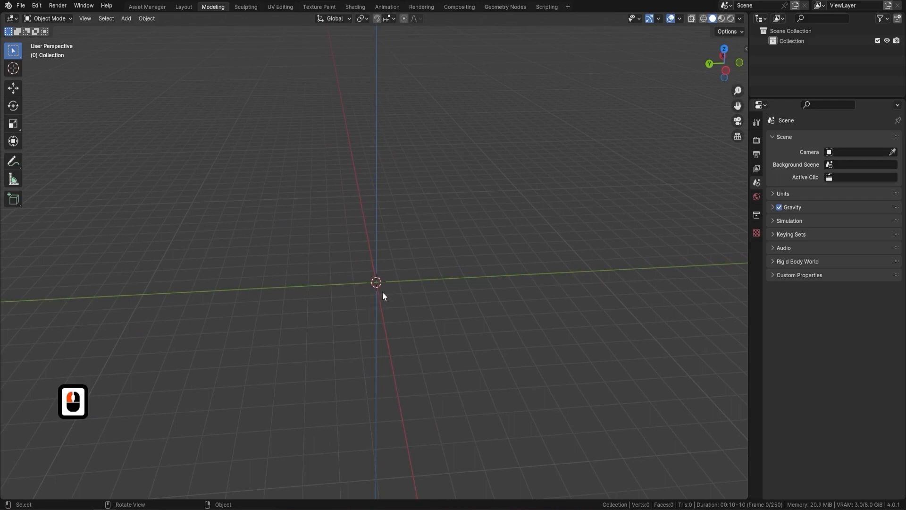
scroll(383, 292, down, 4)
scroll(383, 292, up, 7)
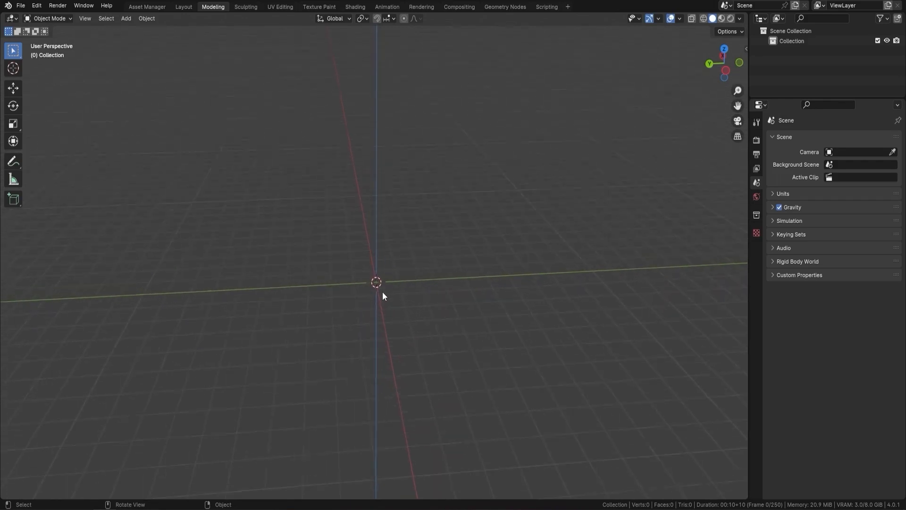
scroll(383, 292, down, 7)
scroll(383, 293, up, 6)
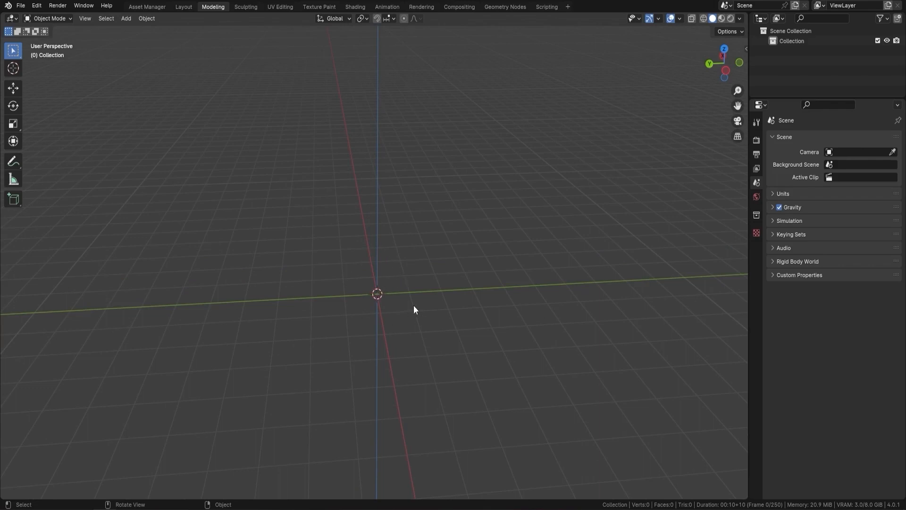
shift+middle_drag(406, 299, 373, 360)
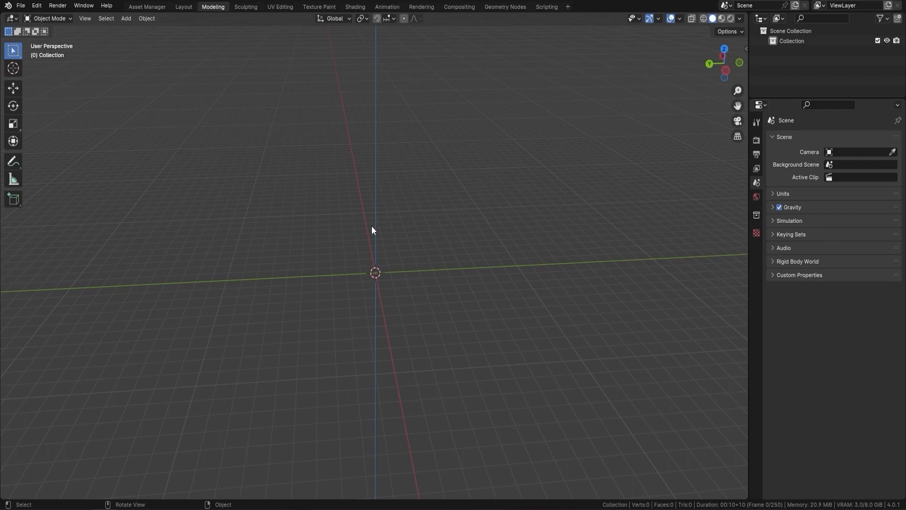
key(shift+a)
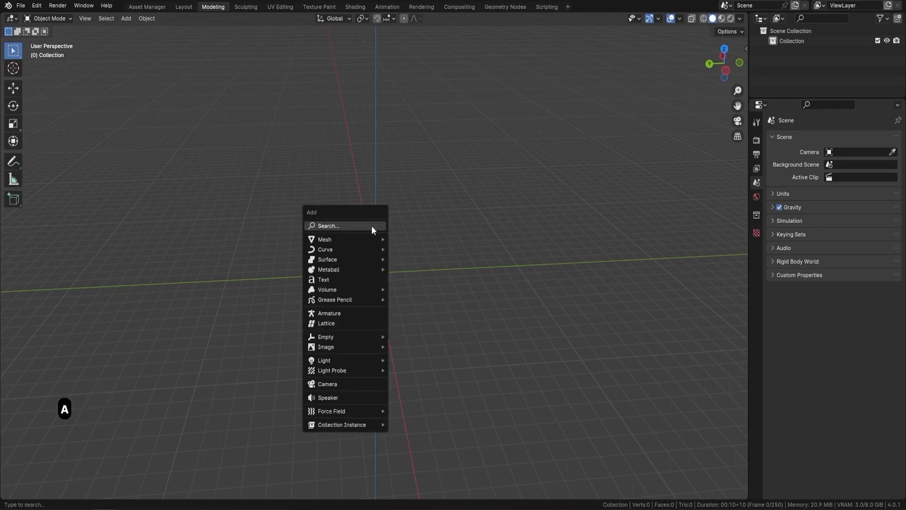
click(344, 239)
click(425, 249)
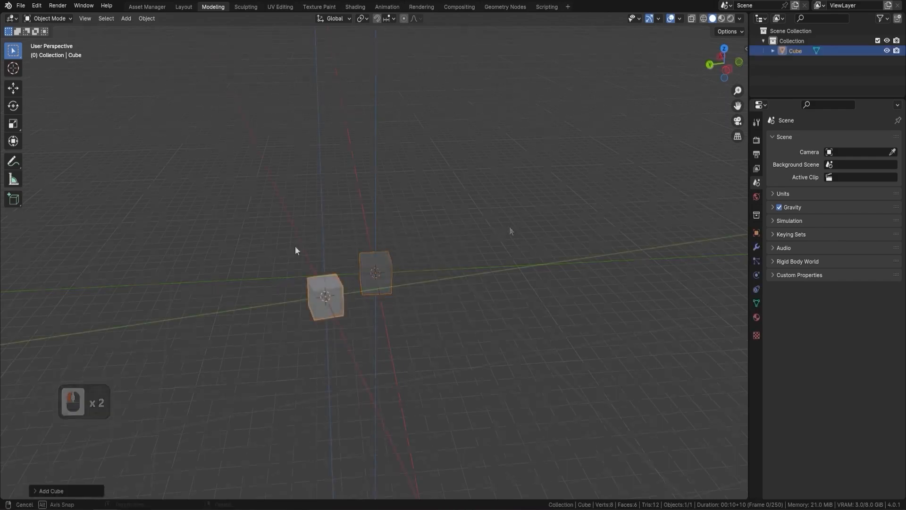
Step: Duplicate the cube and move the copy well clear of the original along the negative Y axis
mouse_move(295, 247)
middle_down()
mouse_move(370, 250)
mouse_move(251, 245)
mouse_move(336, 248)
mouse_move(288, 247)
middle_up()
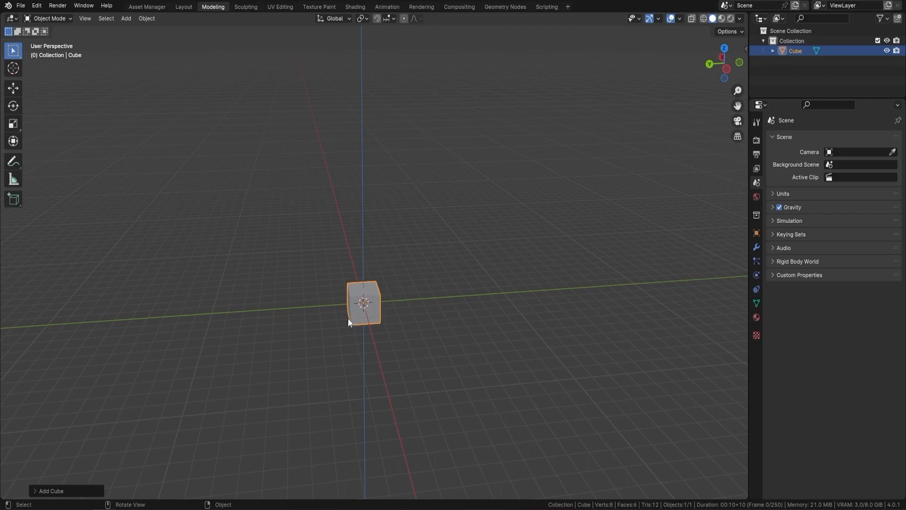
key(F9)
scroll(388, 289, up, 10)
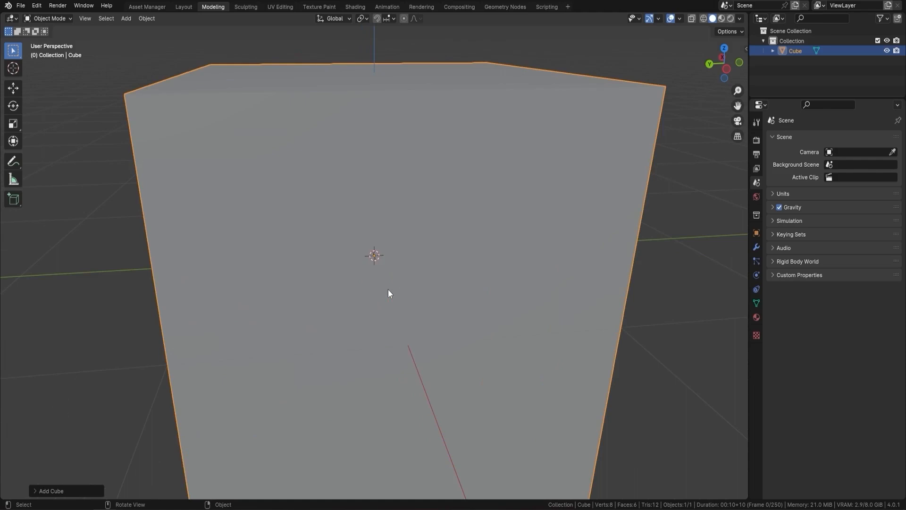
scroll(387, 223, down, 12)
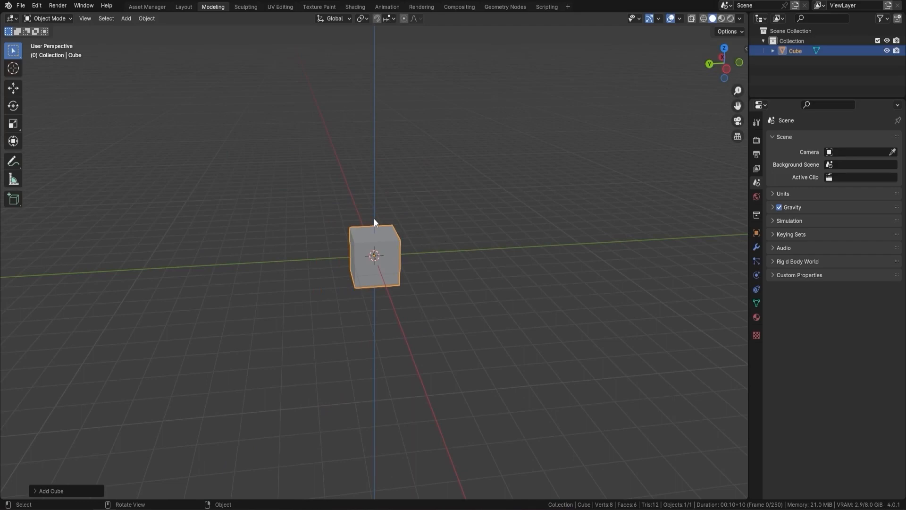
middle_drag(320, 239, 408, 298)
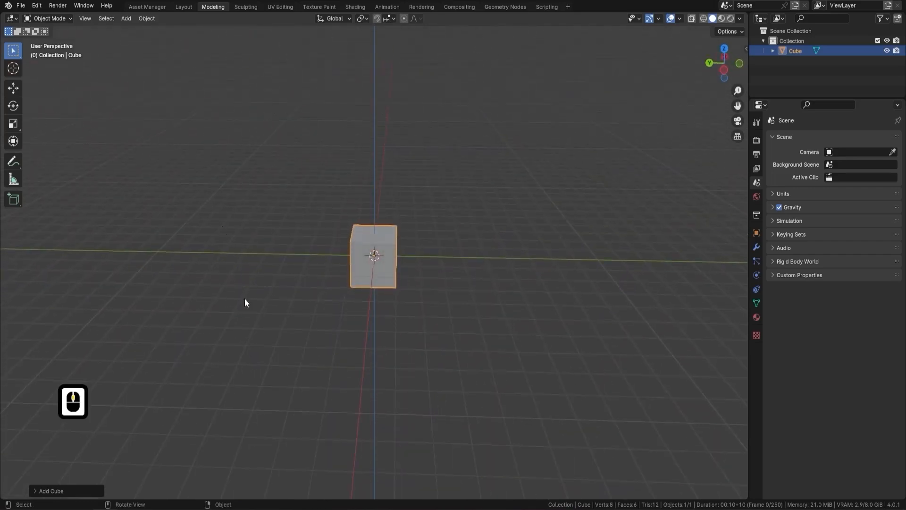
key(shift)
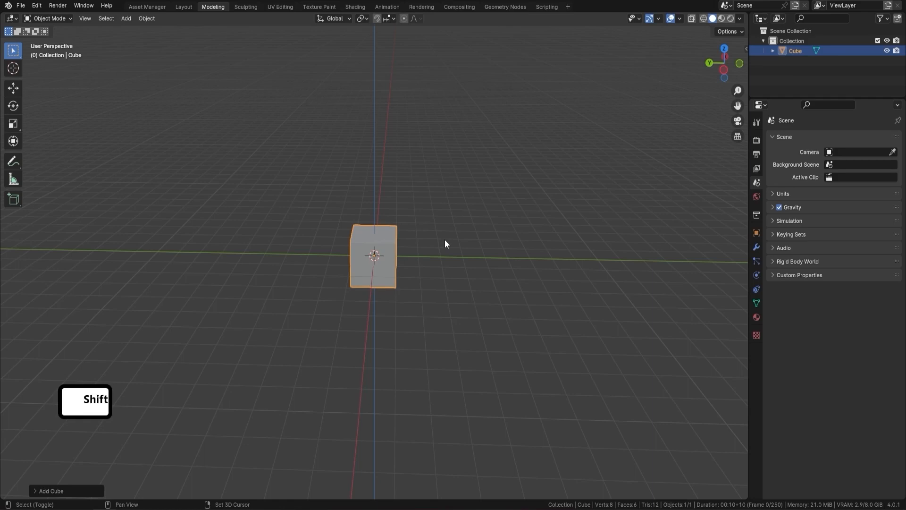
key(shift+d)
key(Return)
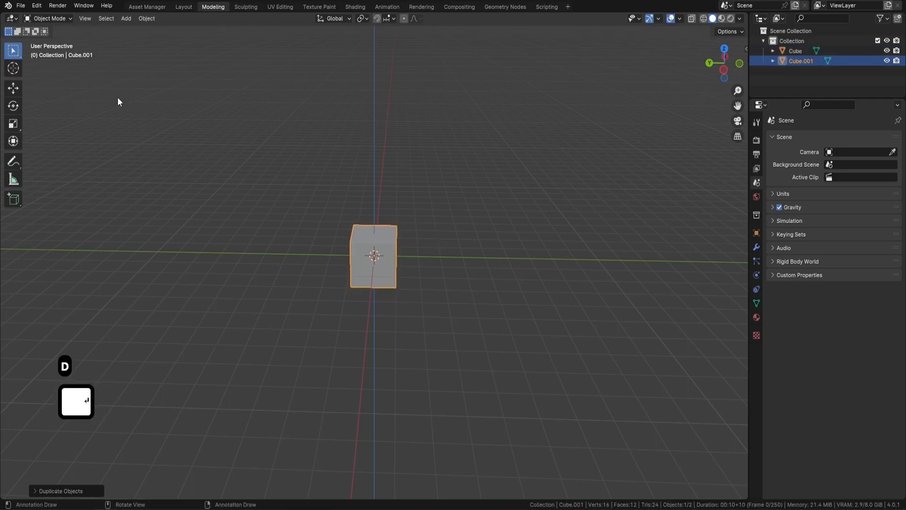
click(13, 88)
drag(336, 262, 482, 263)
Step: Frame the duplicated cube in the viewport and examine both cubes from different angles
middle_drag(368, 288, 489, 336)
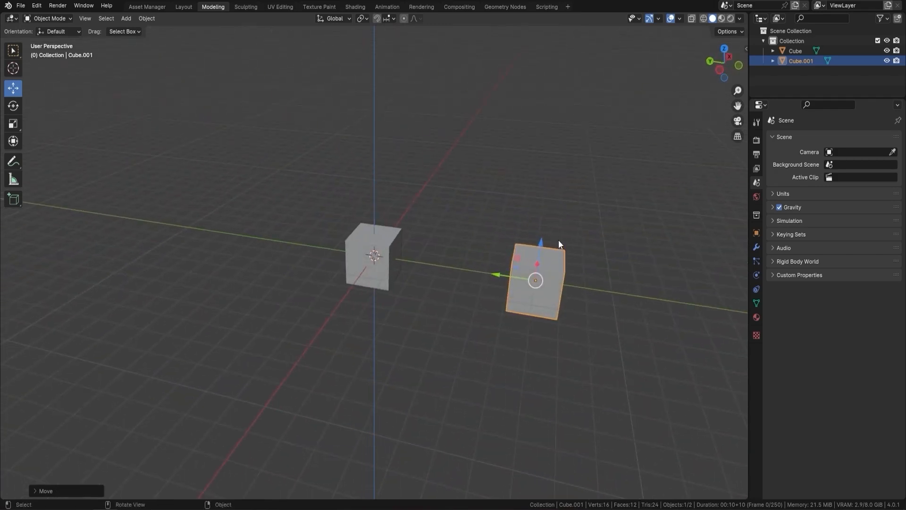
key(KP_Decimal)
scroll(451, 242, down, 8)
middle_drag(433, 256, 345, 309)
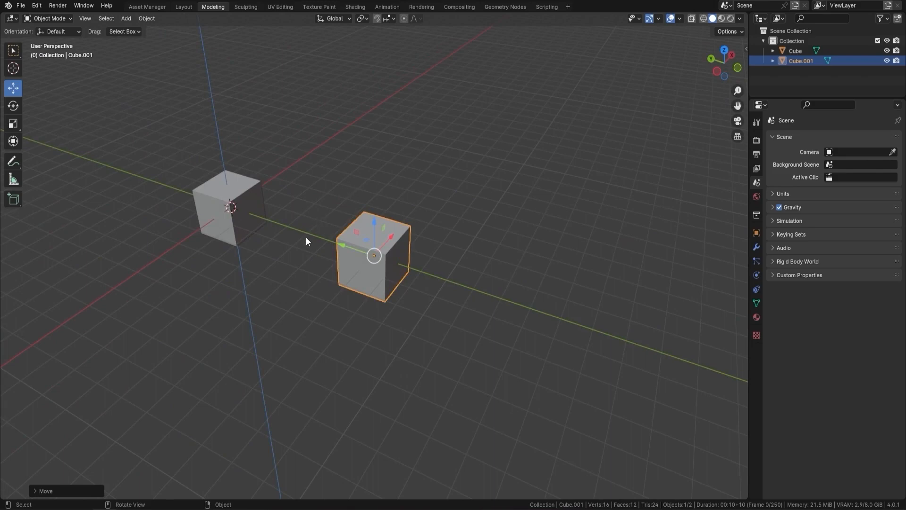
middle_drag(306, 237, 333, 221)
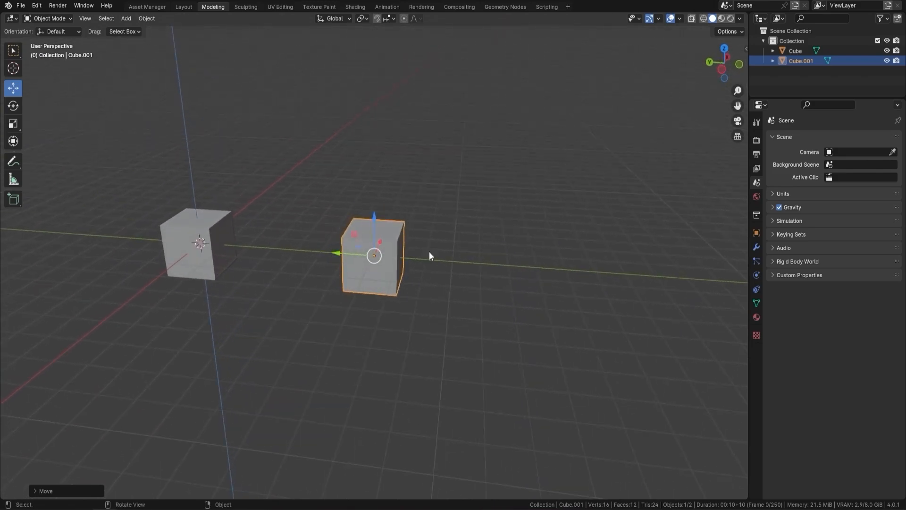
shift+middle_drag(429, 252, 413, 267)
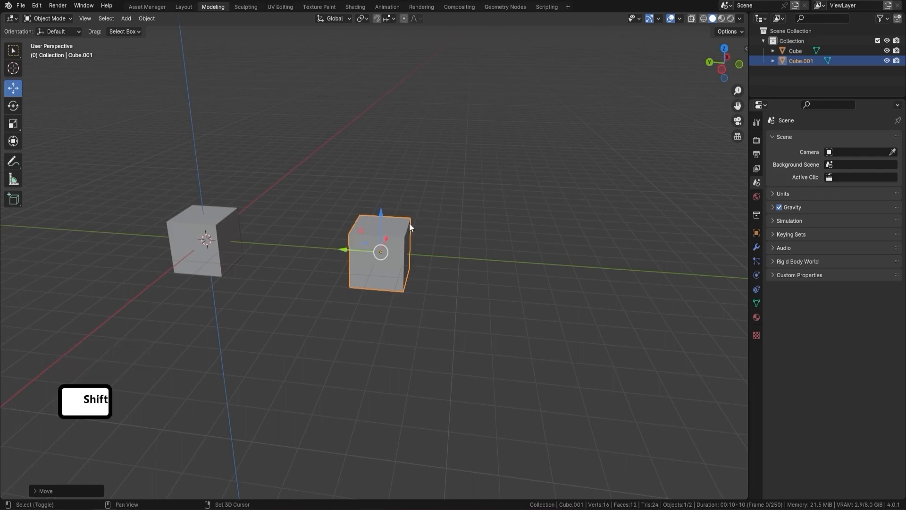
shift+middle_drag(365, 245, 425, 243)
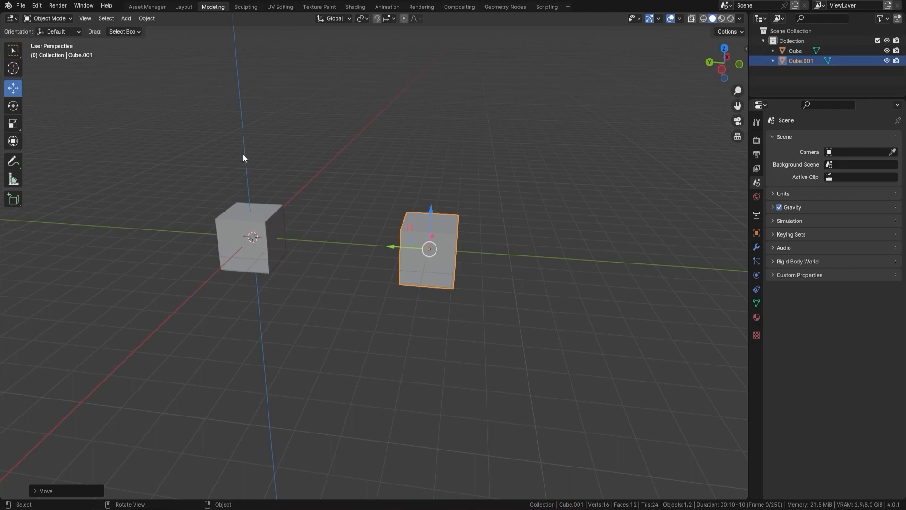
Step: Examine the two cubes in the back, right and top orthographic views, and return to a free perspective view
click(708, 61)
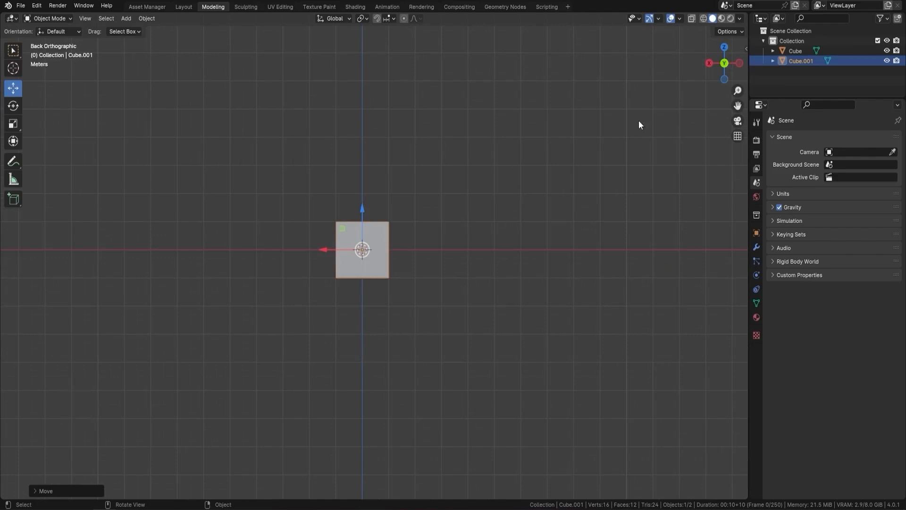
click(709, 63)
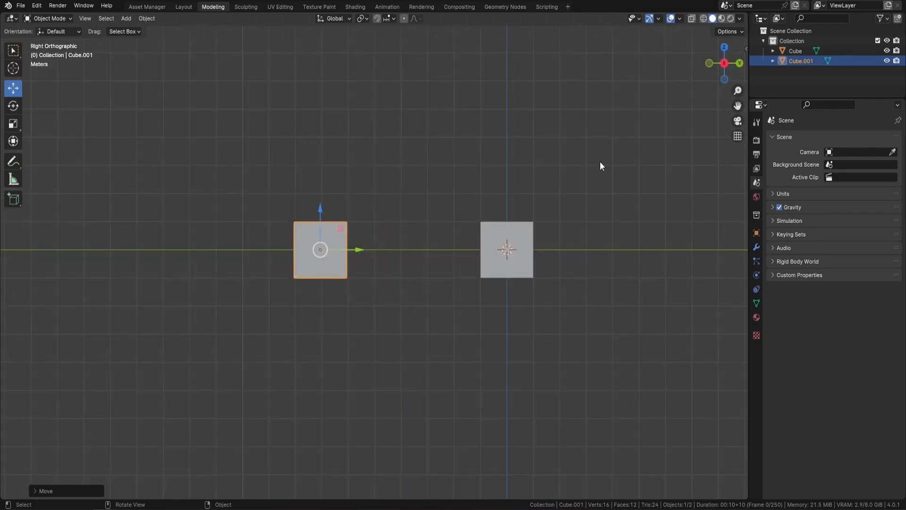
click(724, 47)
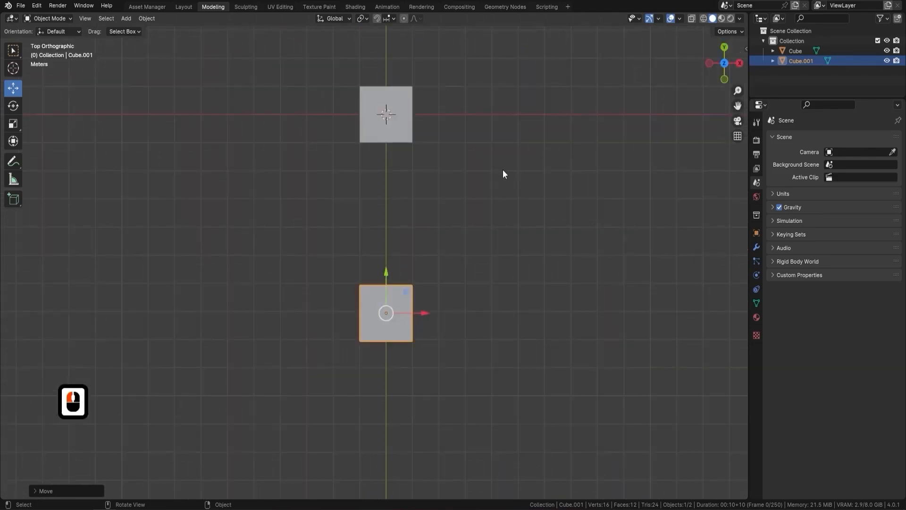
middle_drag(565, 240, 426, 178)
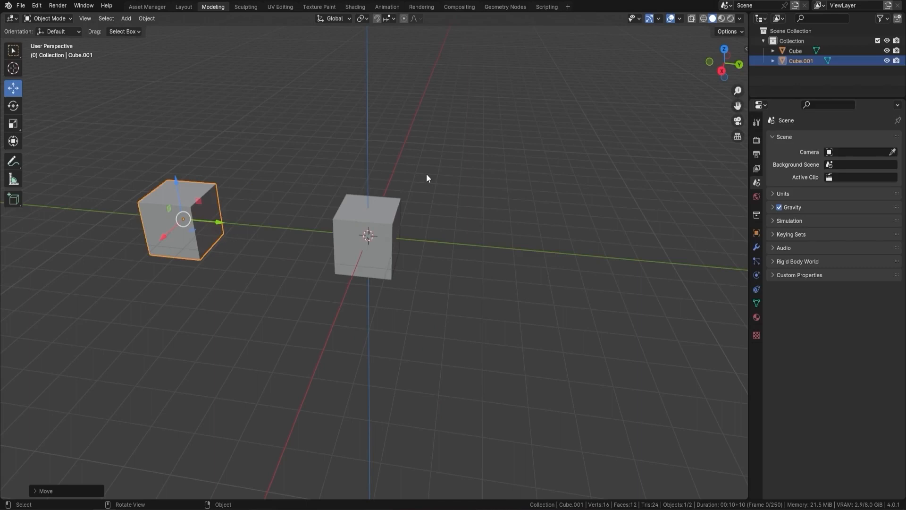
Step: Examine the cubes from the front orthographic view, tilting the view in increments to below and above them
key(1)
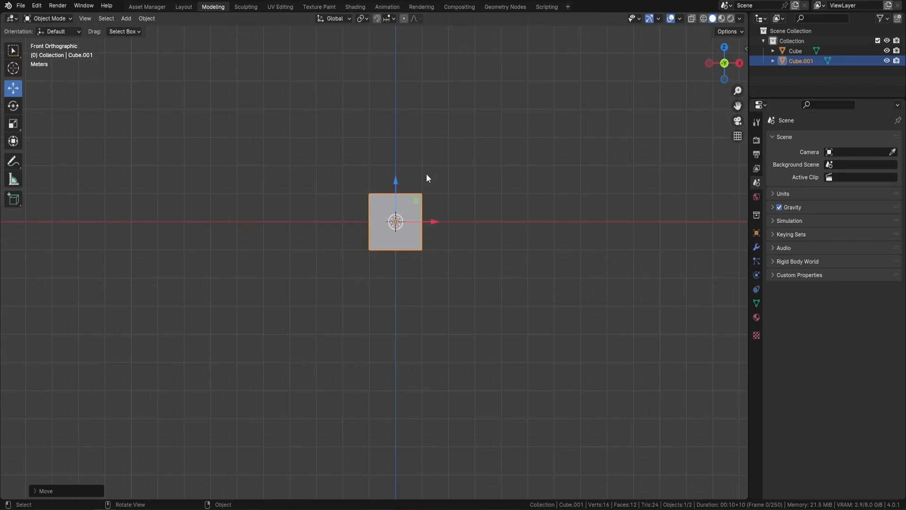
key(2)
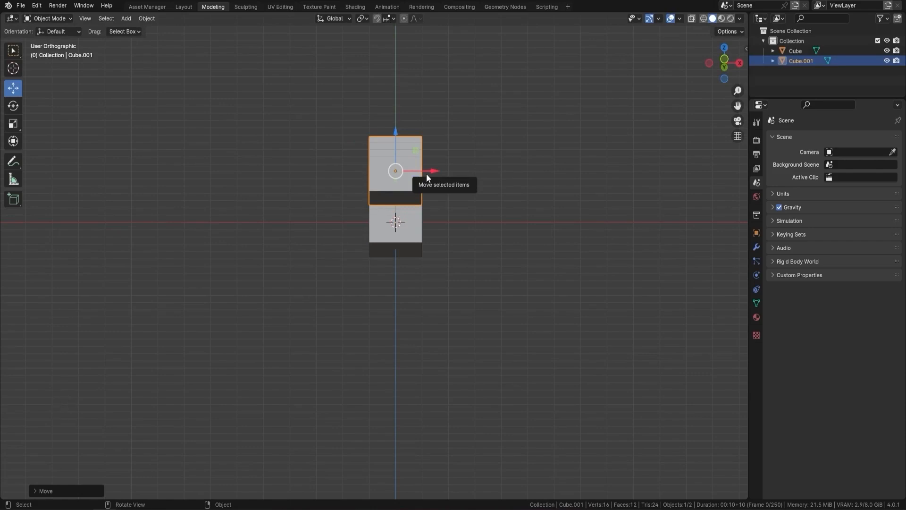
key(2)
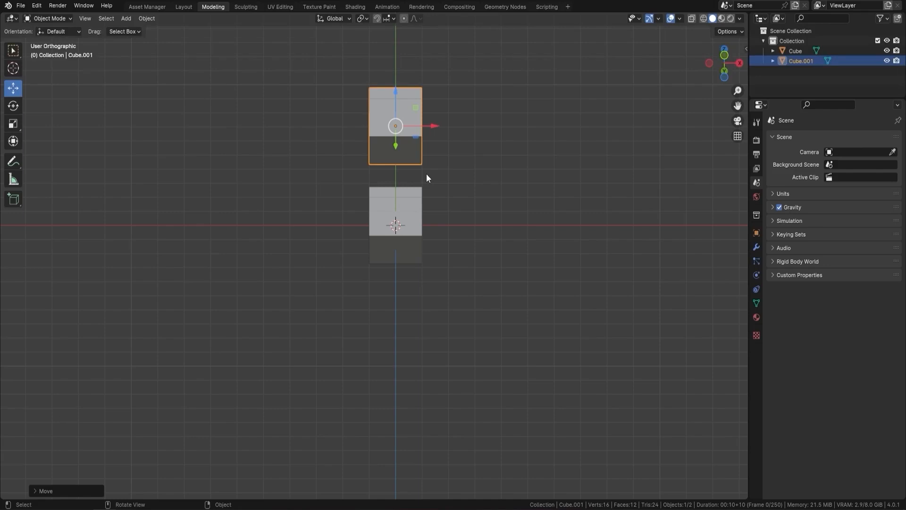
key(8)
key(8)
key(8)
key(8)
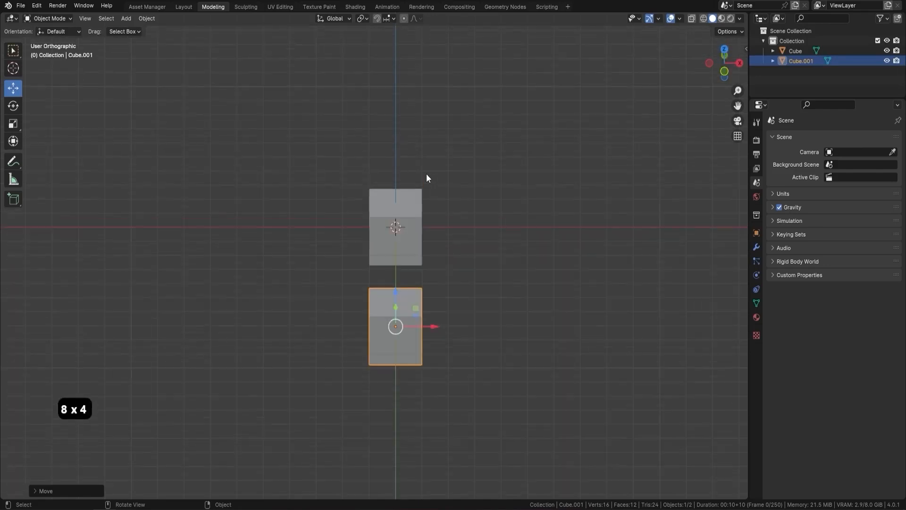
key(8)
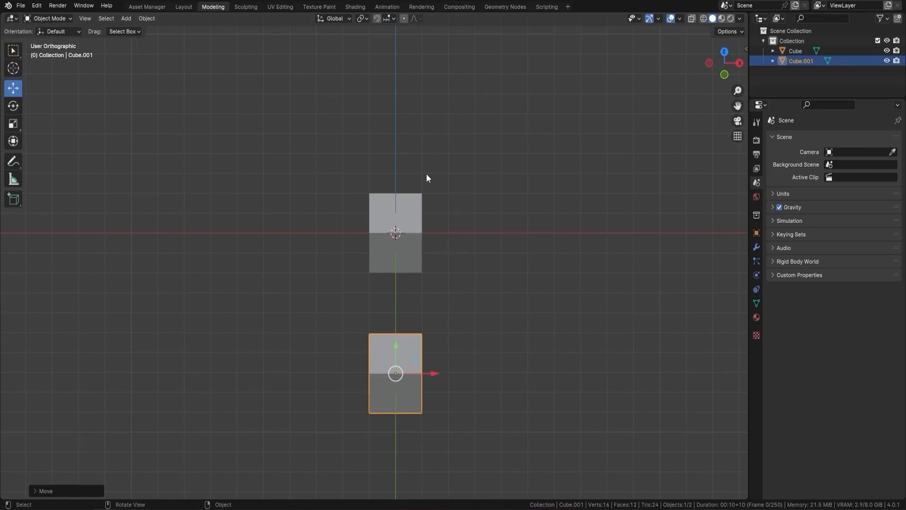
Step: Examine the cubes in the right, top, bottom, front and back orthographic views in turn
key(3)
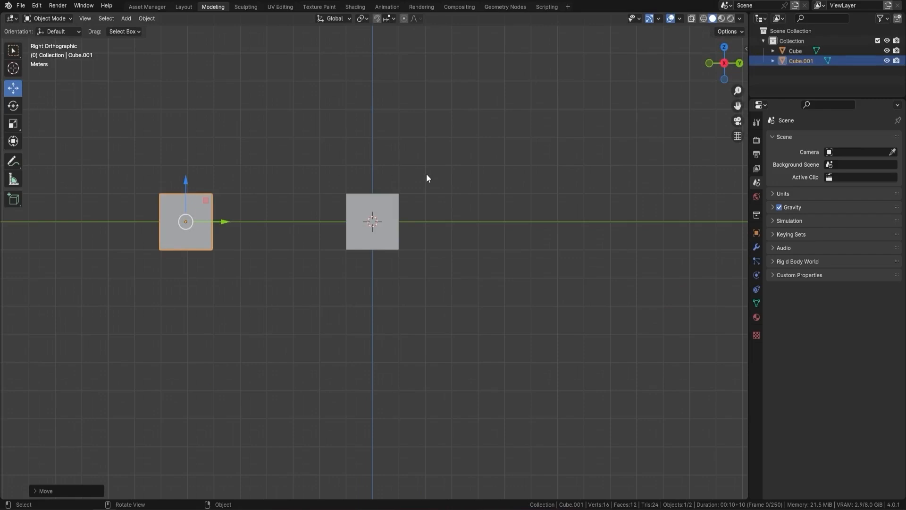
key(7)
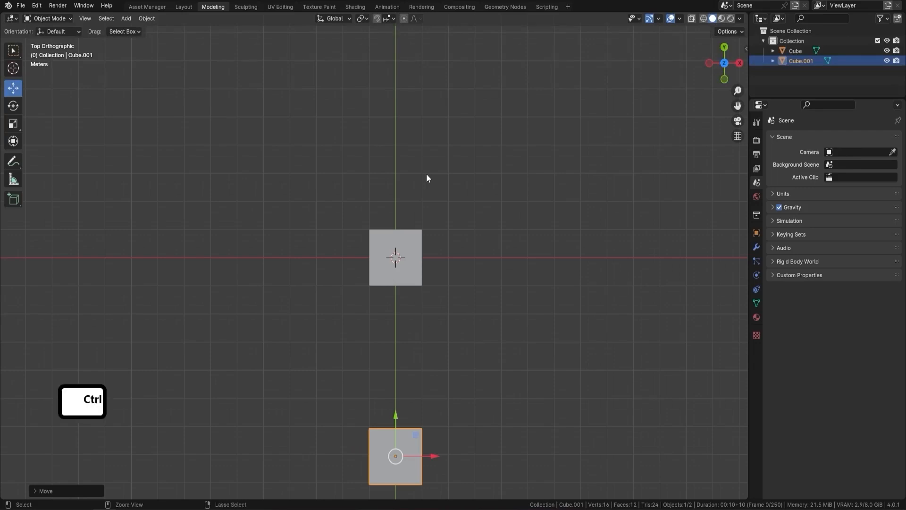
key(ctrl+KP_7)
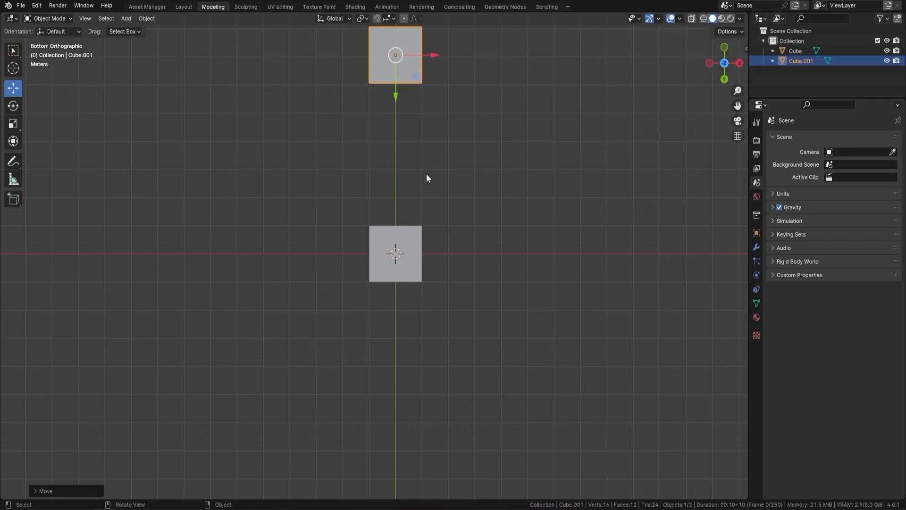
key(1)
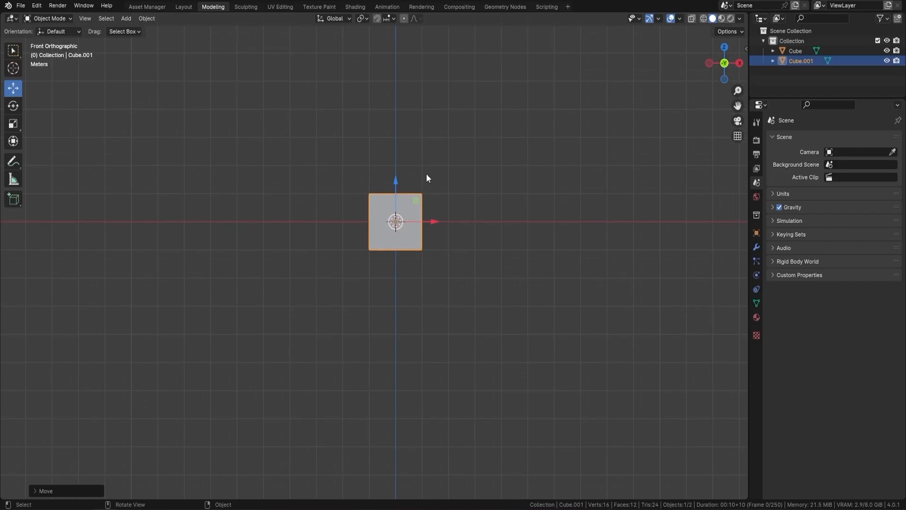
key(ctrl+1)
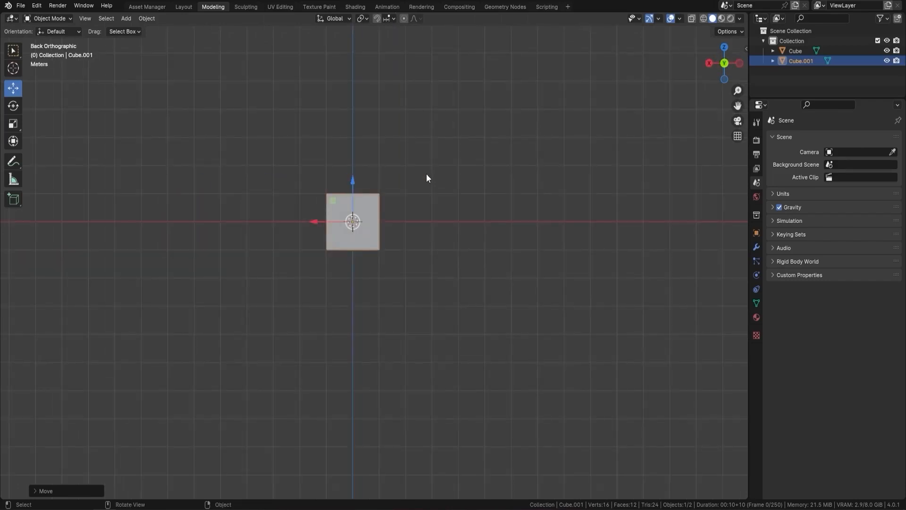
Step: Look up the preset viewpoints available for the 3D viewport and their shortcuts
key(F9)
click(87, 18)
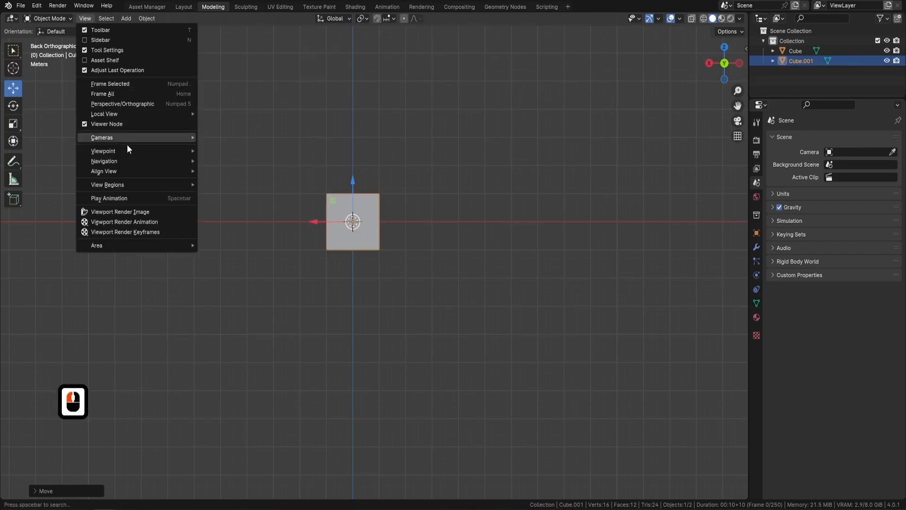
mouse_move(126, 151)
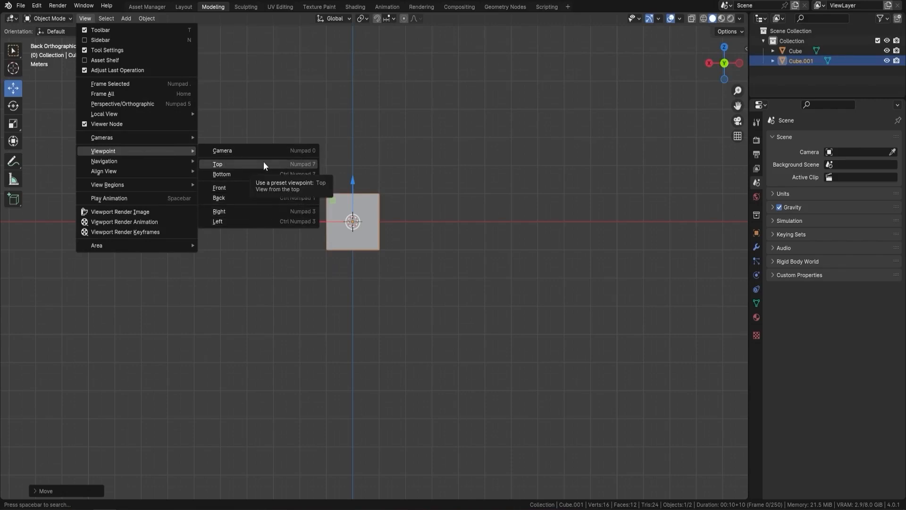
key(F9)
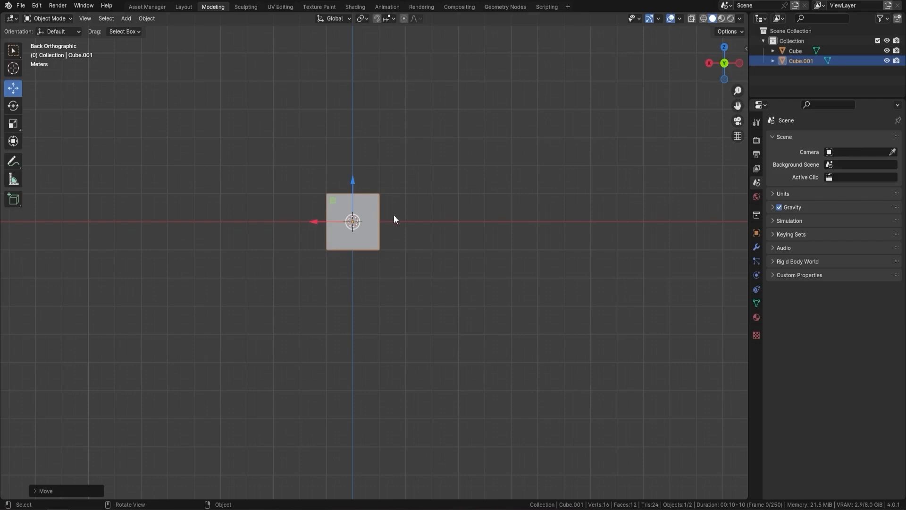
Step: Return to a free perspective view and examine the duplicated cube up close until the view passes inside it
middle_drag(394, 214, 410, 236)
shift+middle_drag(322, 311, 399, 234)
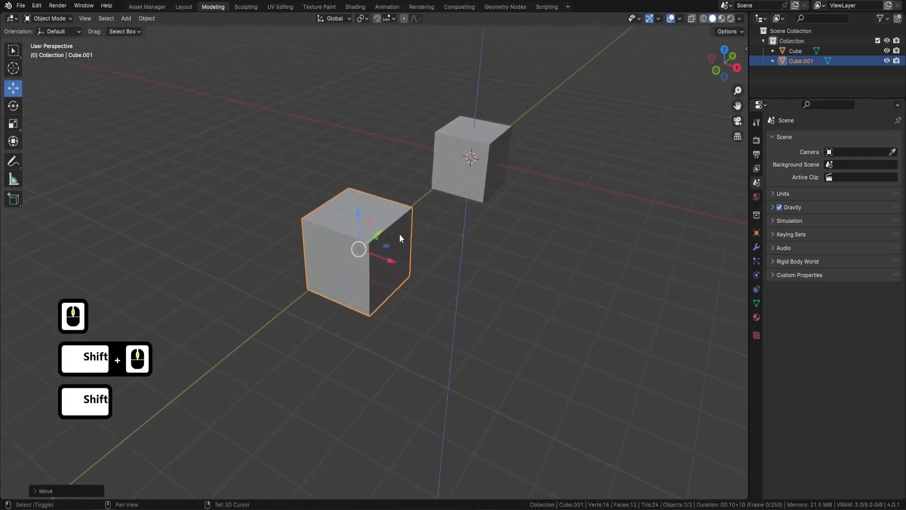
scroll(352, 275, up, 8)
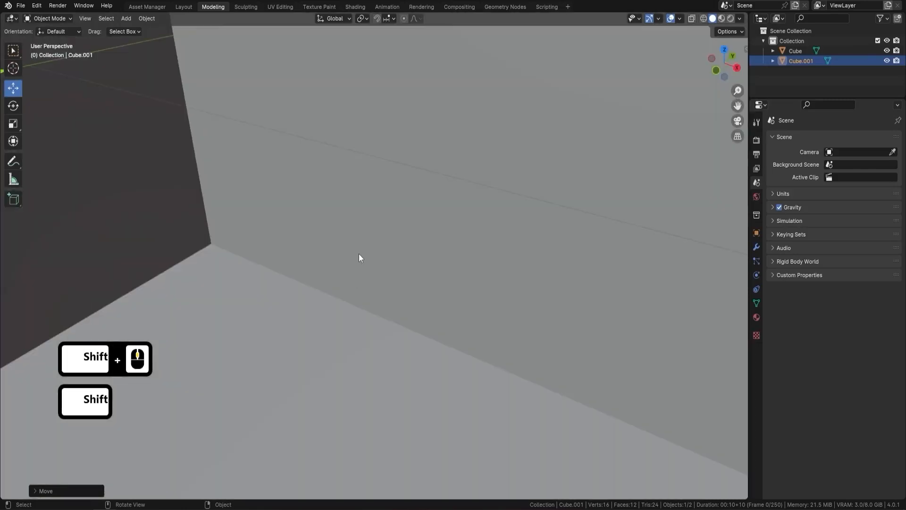
scroll(359, 253, down, 8)
shift+middle_drag(359, 254, 387, 259)
scroll(387, 260, up, 9)
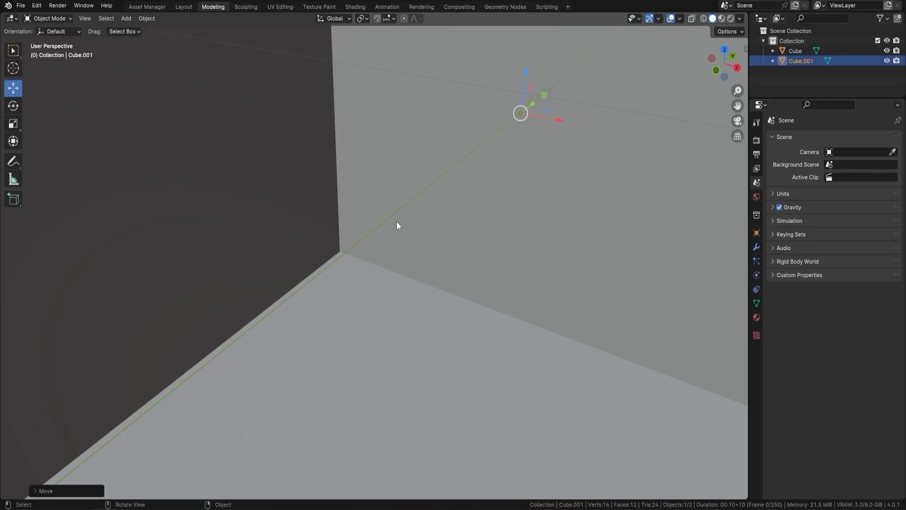
Step: Switch to orthographic projection and examine the duplicated cube at close range from different angles
key(KP_5)
scroll(353, 259, up, 6)
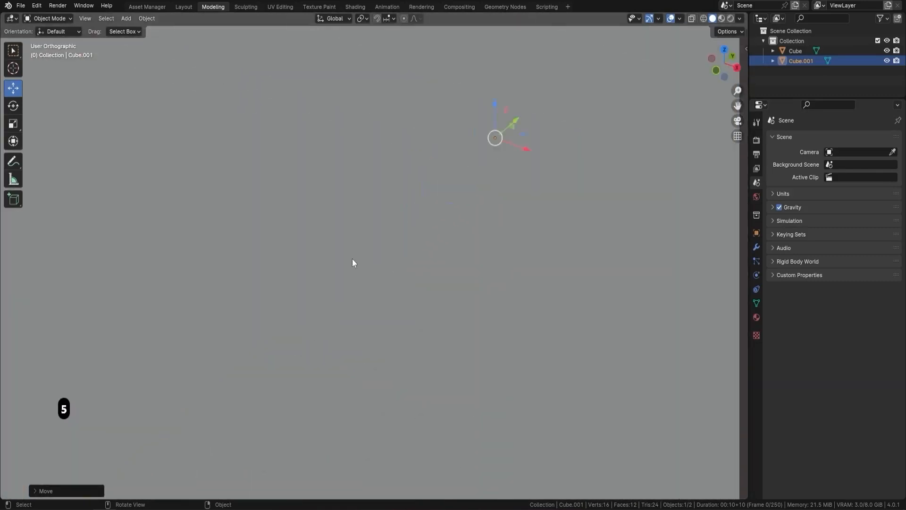
scroll(352, 259, down, 2)
scroll(352, 263, down, 3)
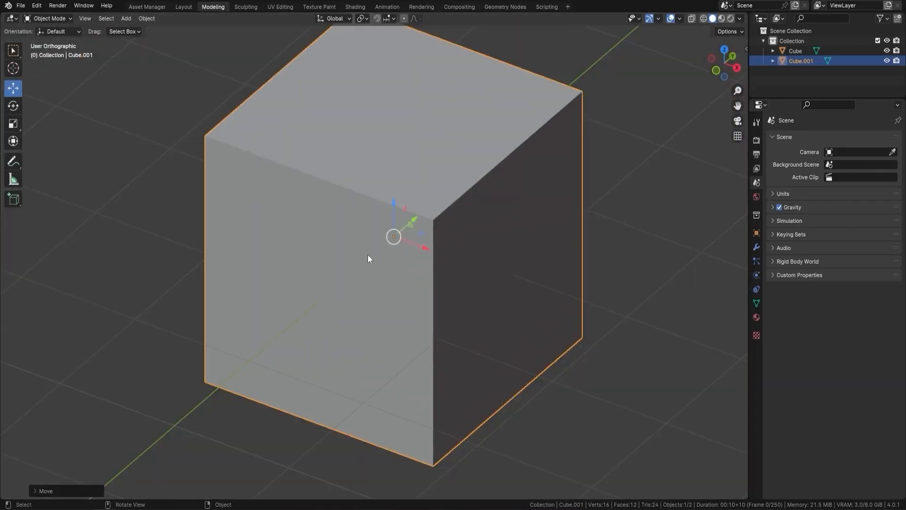
middle_drag(368, 259, 444, 211)
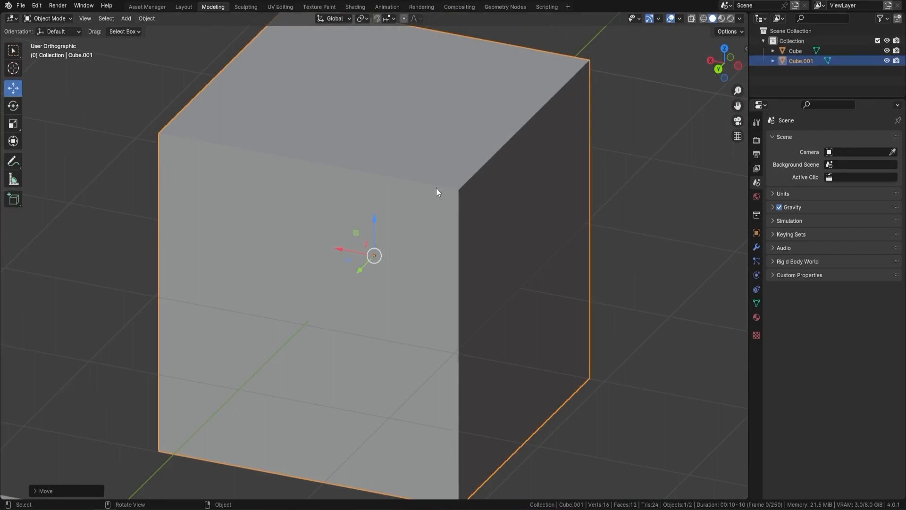
Step: Compare the duplicated cube's close-up in perspective, including from inside, with its orthographic projection
key(KP_5)
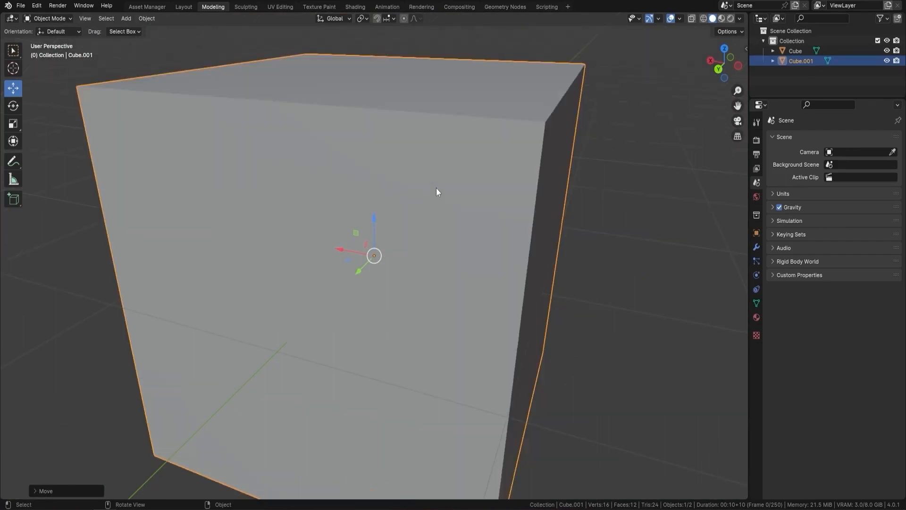
scroll(441, 187, up, 4)
middle_drag(421, 185, 266, 193)
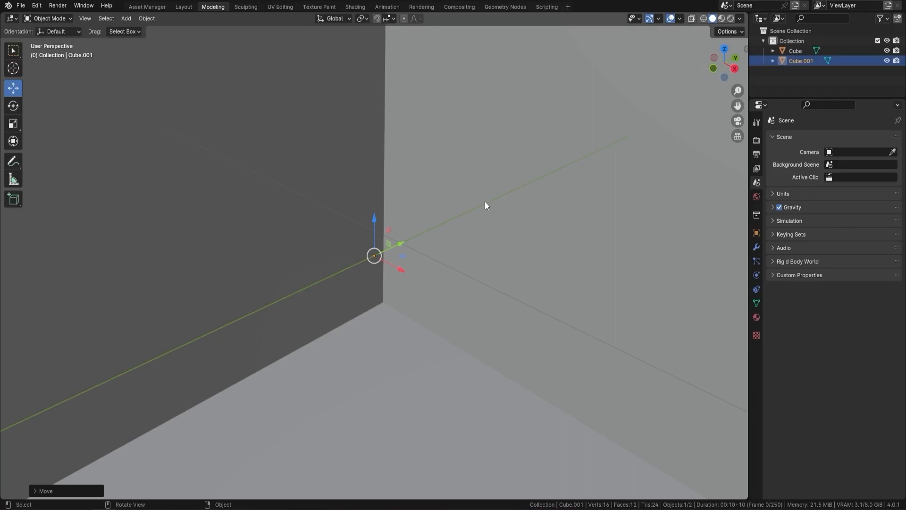
scroll(485, 201, down, 8)
key(KP_5)
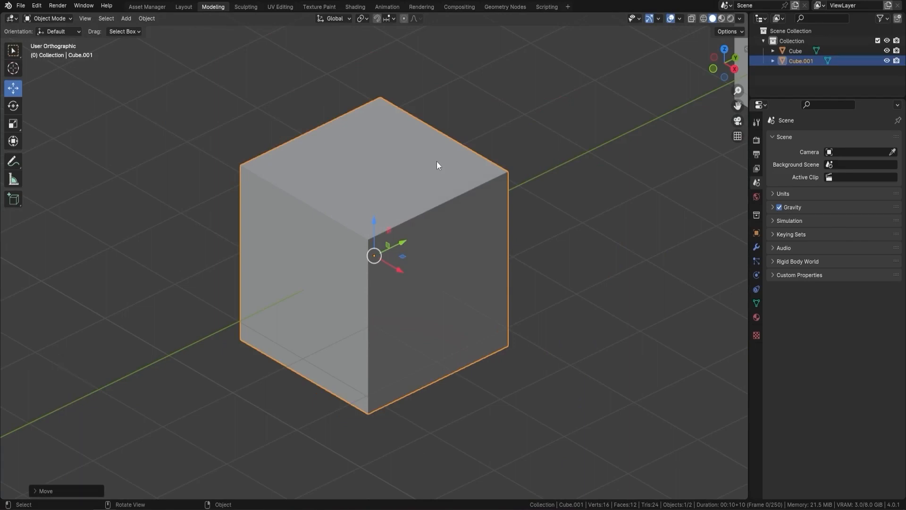
Step: Examine the duplicated cube in the right, back and left orthographic views using the View pie menu
key(grave)
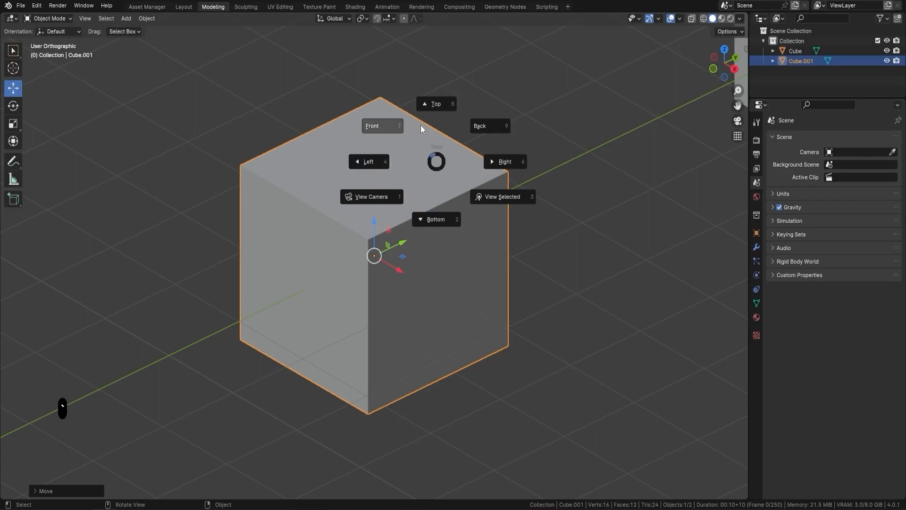
click(499, 162)
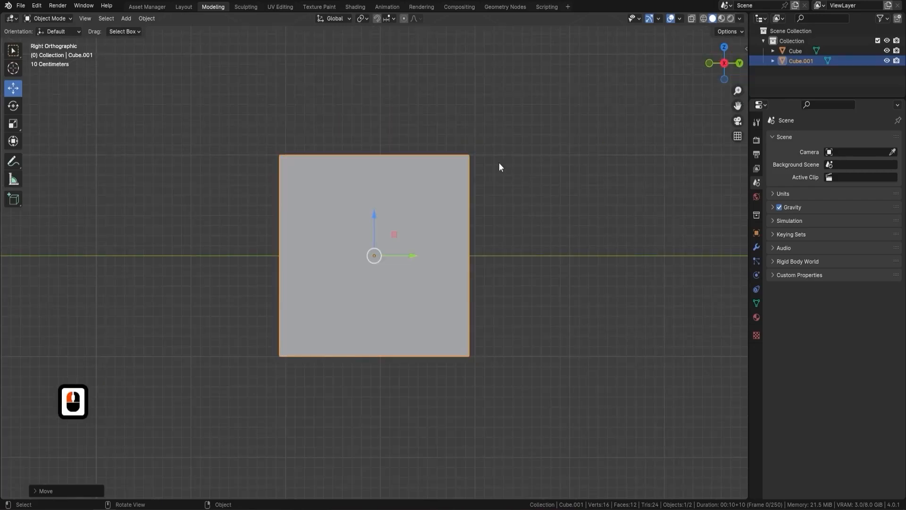
key(grave)
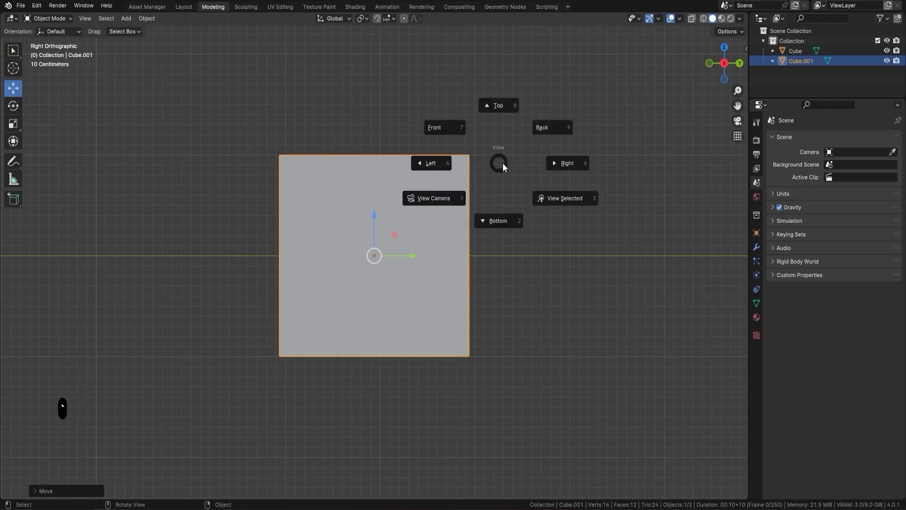
click(550, 129)
key(grave)
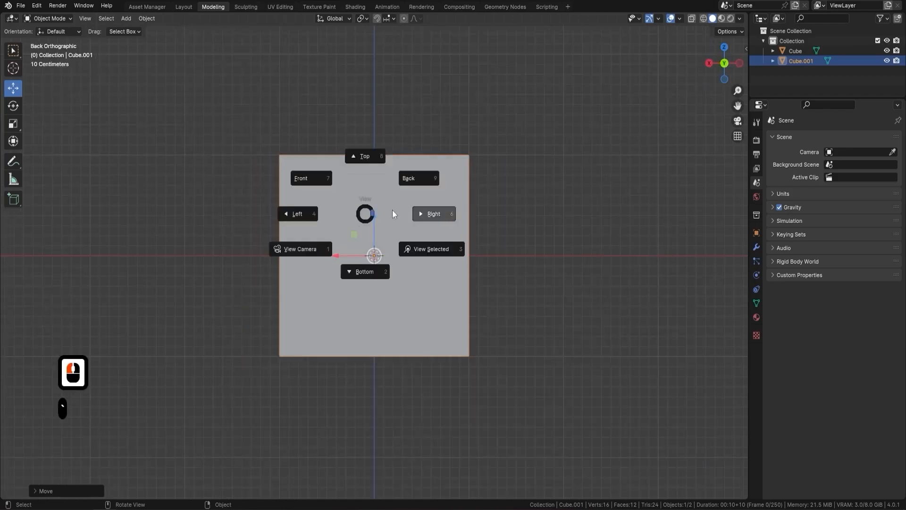
click(298, 215)
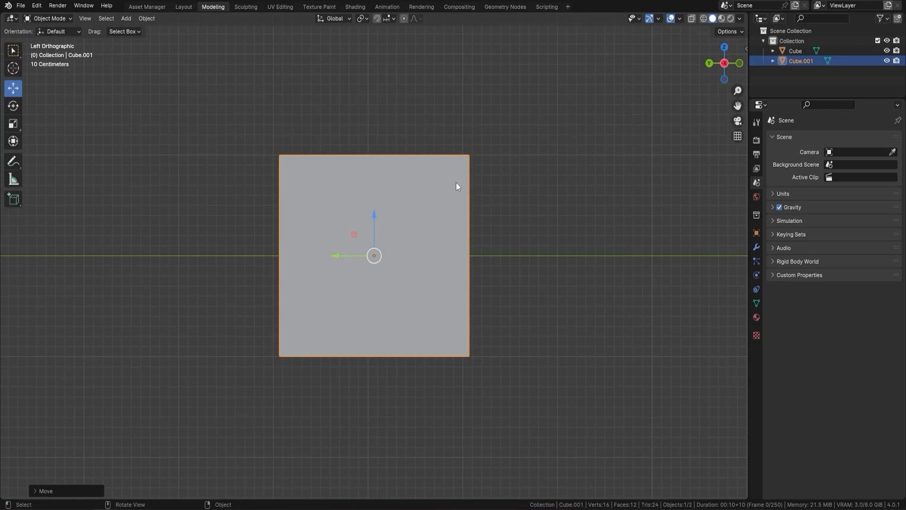
key(grave)
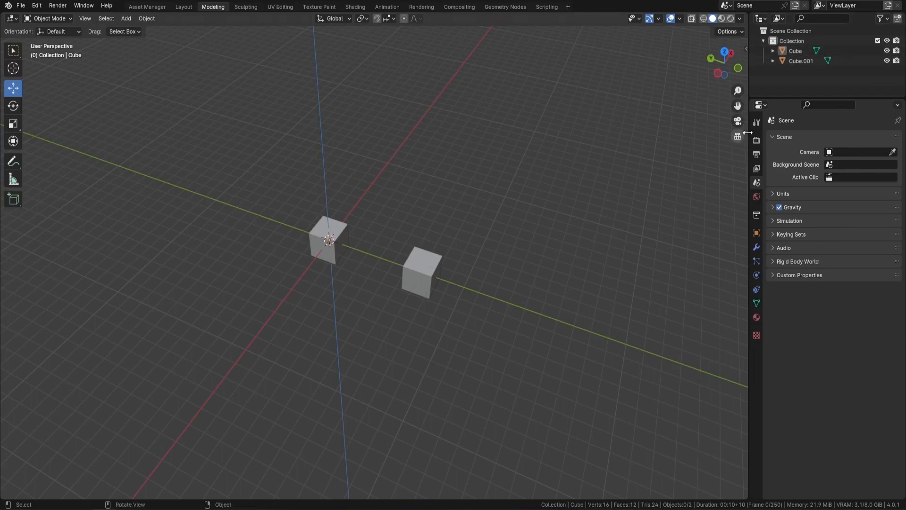
Step: Frame the original Cube in the viewport, then select and frame Cube.001
click(803, 51)
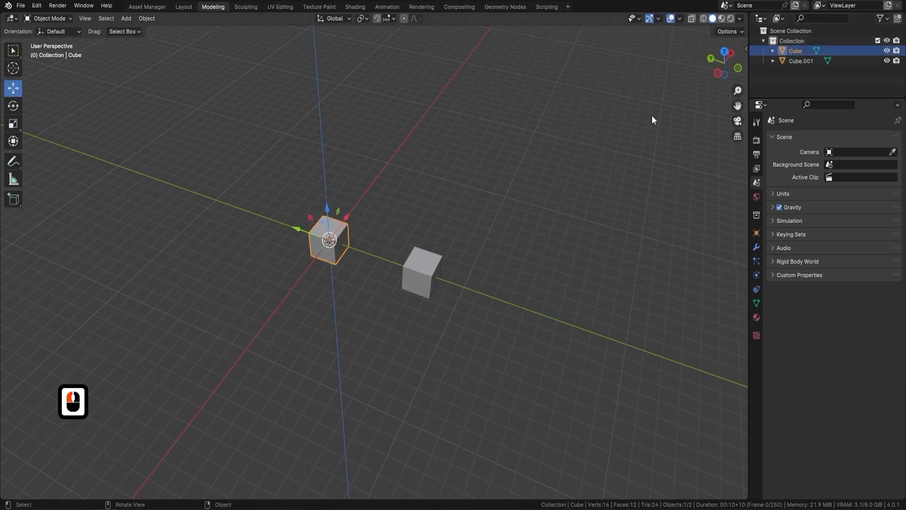
key(KP_Decimal)
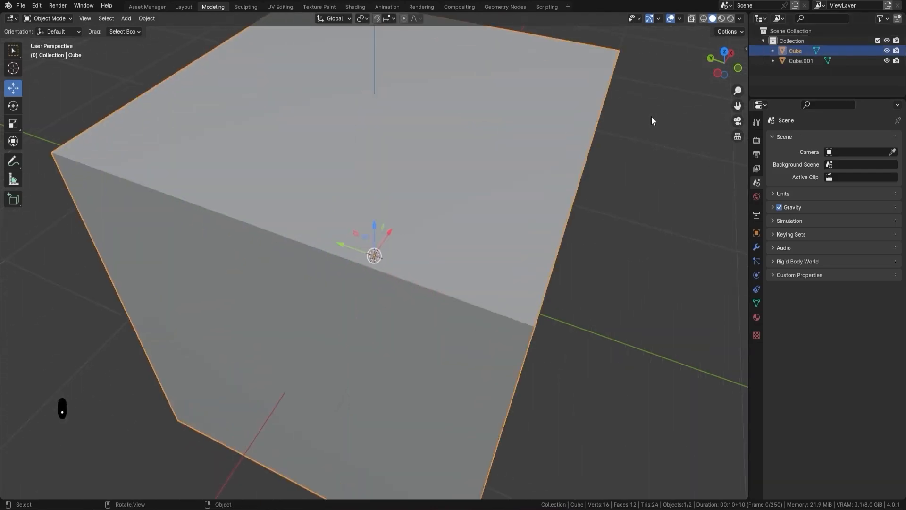
click(816, 60)
key(KP_Decimal)
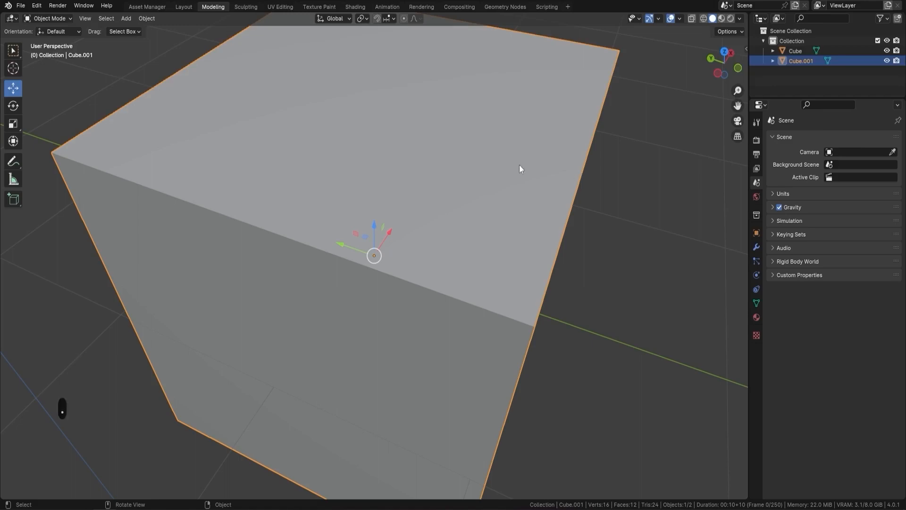
Step: Select both Cube and Cube.001, frame them together and view them from another angle
scroll(520, 166, down, 10)
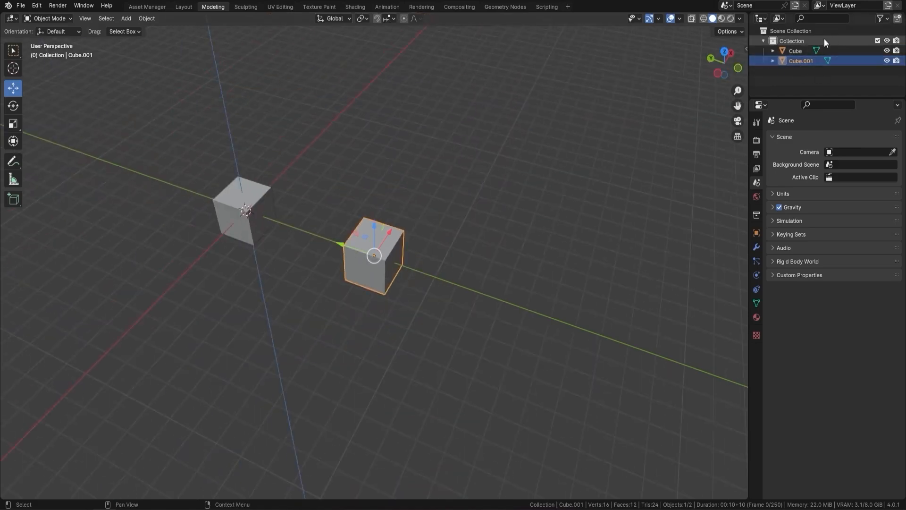
click(803, 50)
shift+click(805, 61)
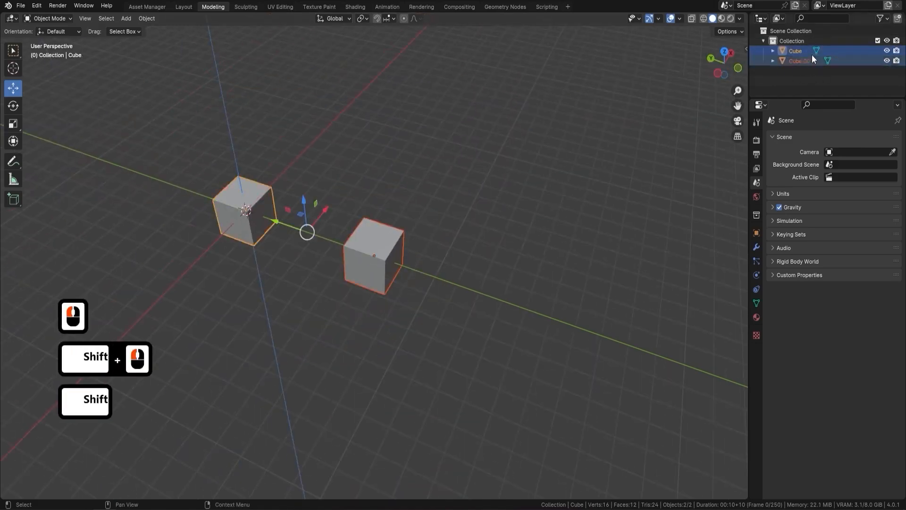
middle_drag(559, 166, 377, 149)
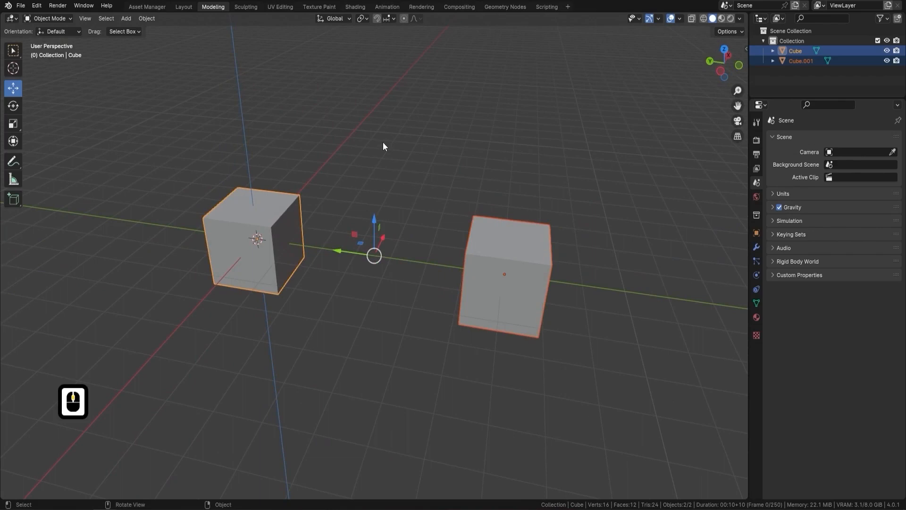